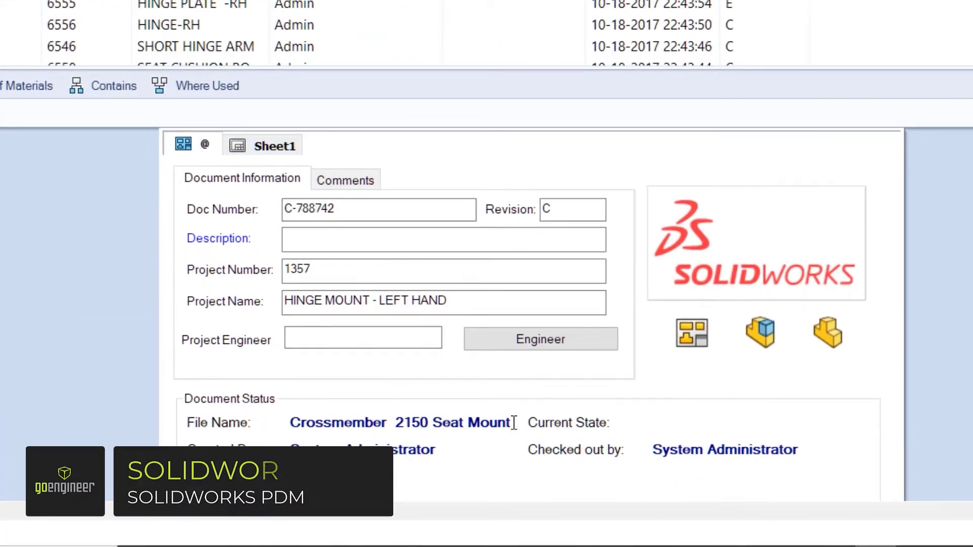
- Copy the file name 'Crossmember 2150 Seat Mount' into Description and save the data card
{"action": "left_click_drag", "start_coordinate": [513, 422], "coordinate": [295, 422]}
{"action": "right_click", "coordinate": [295, 422]}
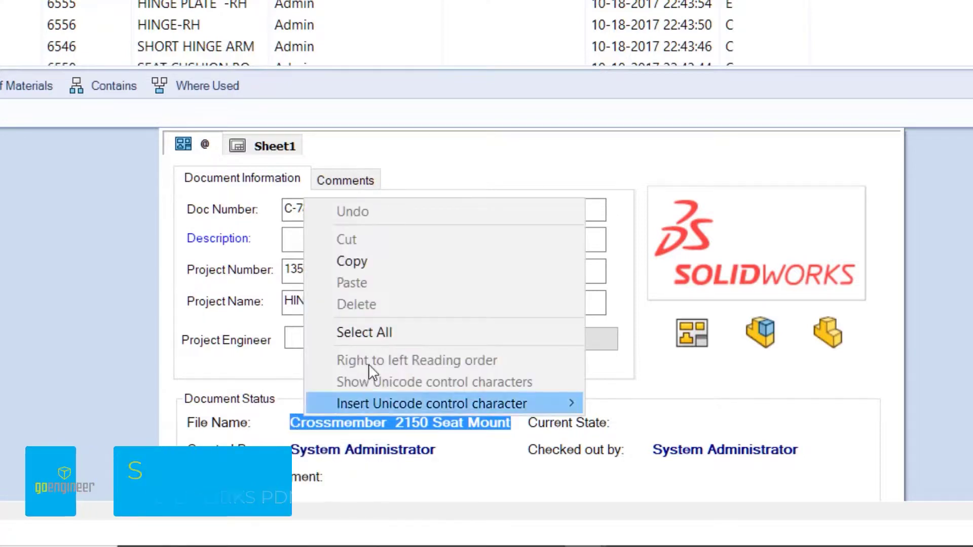
{"action": "left_click", "coordinate": [386, 267]}
{"action": "left_click", "coordinate": [326, 240]}
{"action": "right_click", "coordinate": [325, 241]}
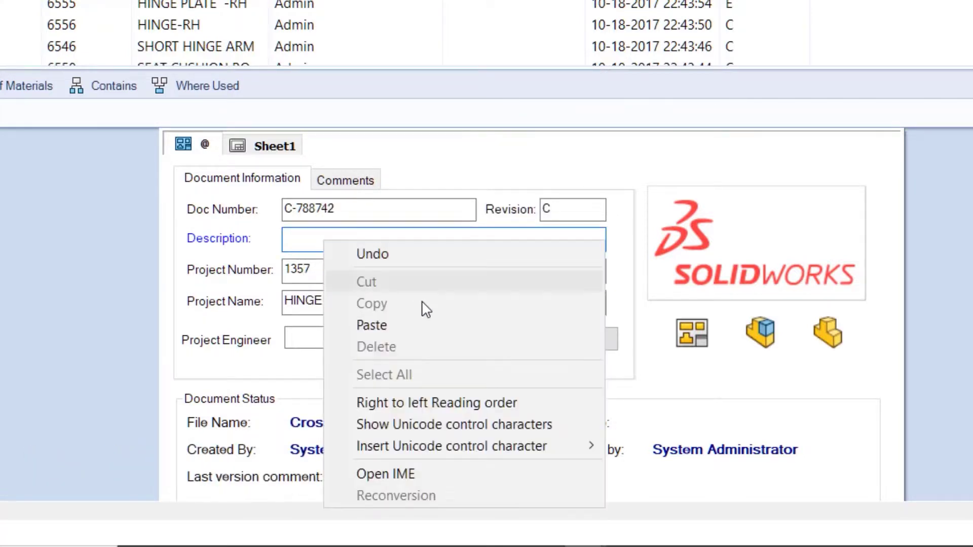
{"action": "left_click", "coordinate": [422, 325]}
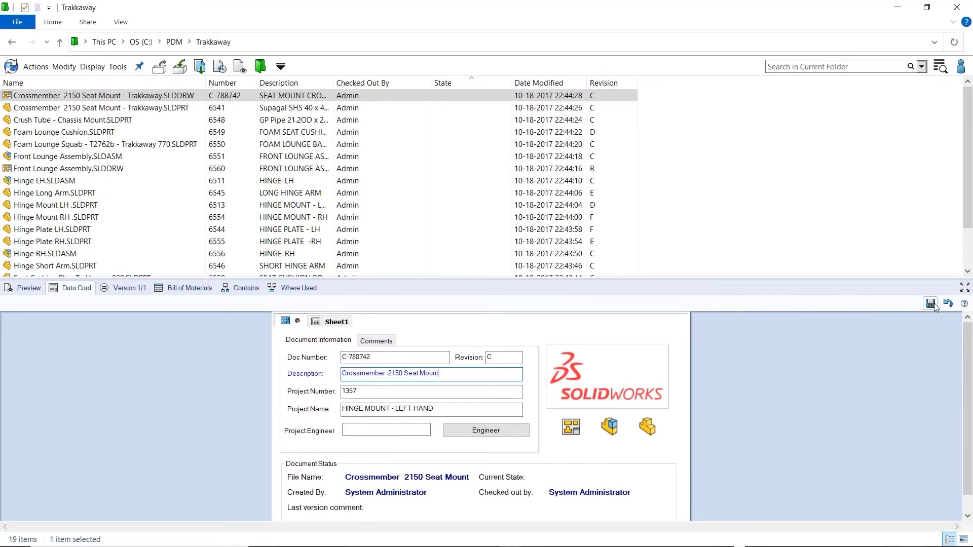
{"action": "left_click", "coordinate": [931, 304]}
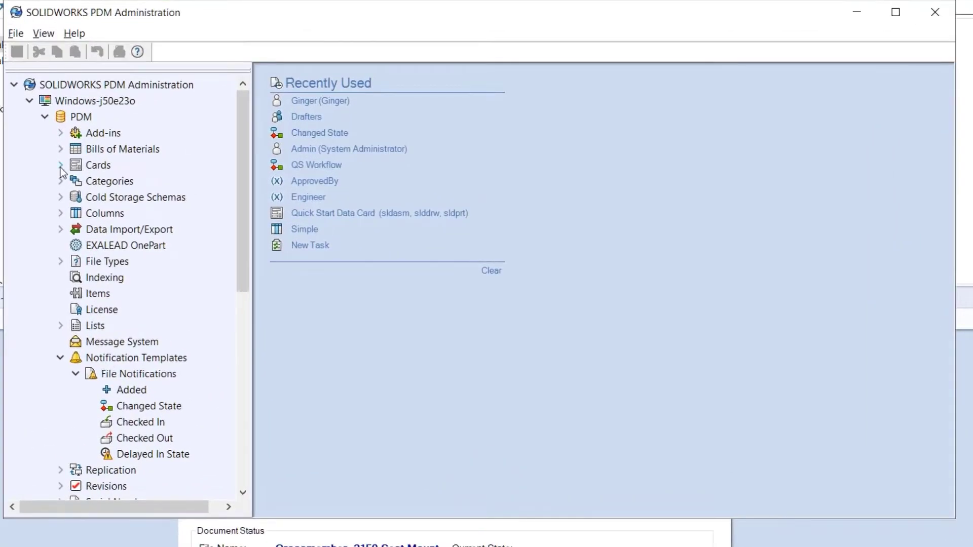
- Open the Quick Start Data Card from File Cards and inspect the Project Engineer tooltip title and body
{"action": "left_click", "coordinate": [182, 186]}
{"action": "left_click", "coordinate": [195, 199]}
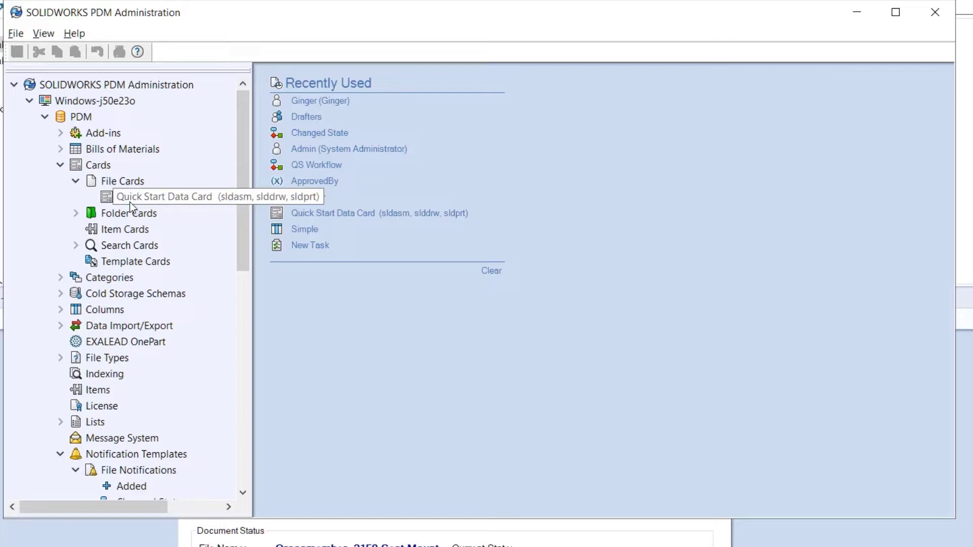
{"action": "double_click", "coordinate": [131, 202]}
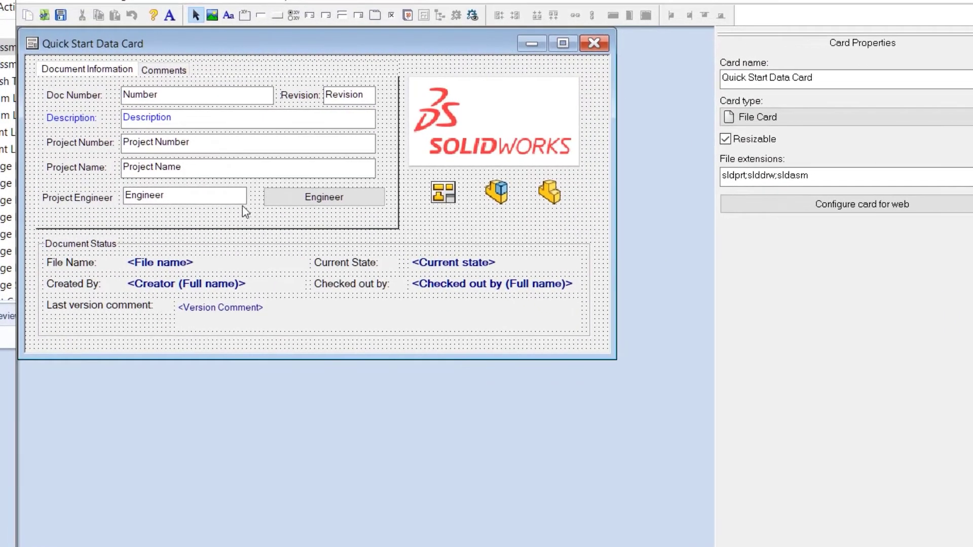
{"action": "left_click", "coordinate": [240, 202]}
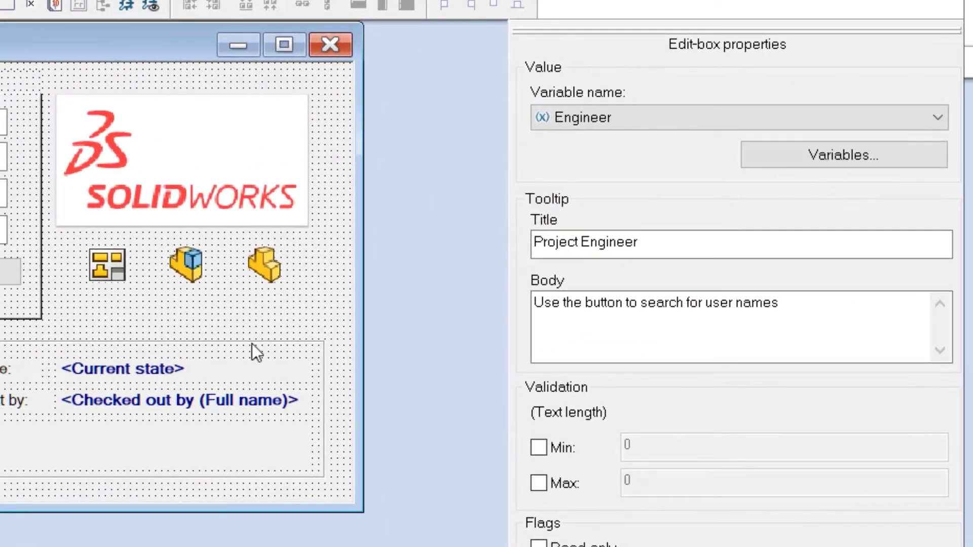
{"action": "left_click_drag", "start_coordinate": [649, 246], "coordinate": [527, 244]}
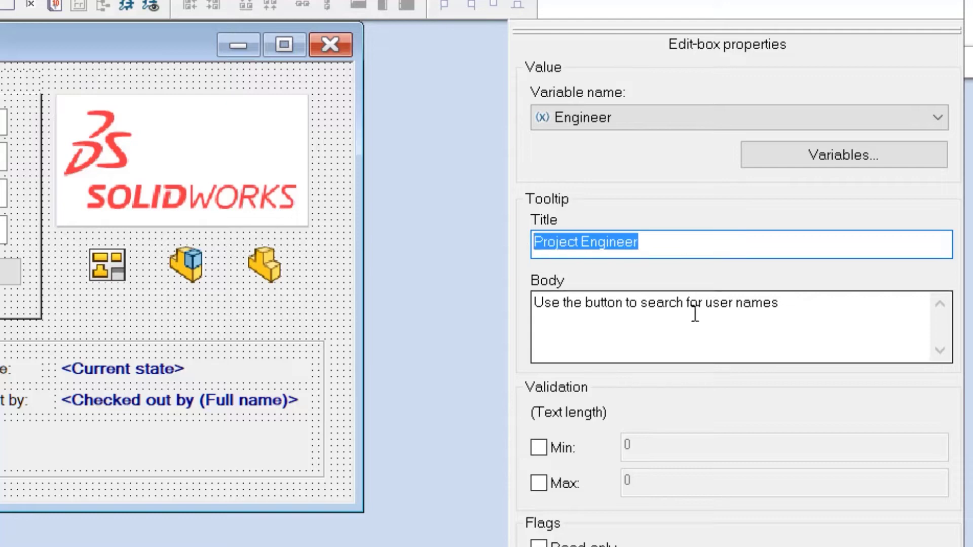
{"action": "left_click_drag", "start_coordinate": [784, 303], "coordinate": [533, 310]}
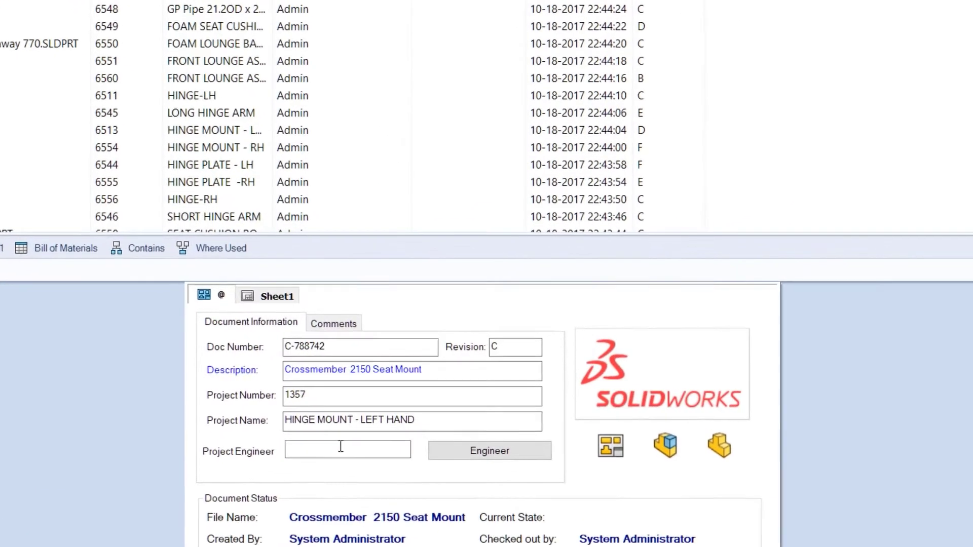
- Search vault users by the login letter 'g' and fill the chosen user into Project Engineer
{"action": "mouse_move", "coordinate": [407, 430]}
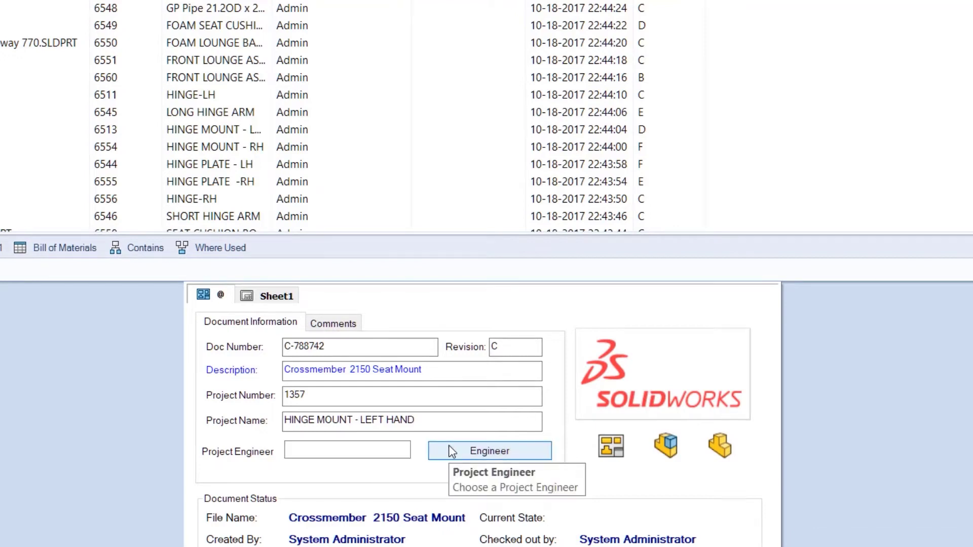
{"action": "left_click", "coordinate": [543, 455]}
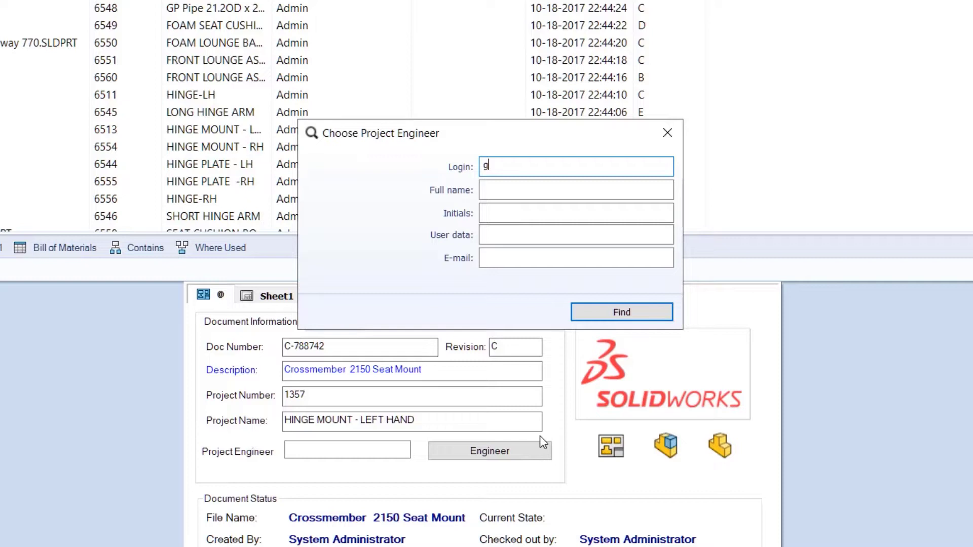
{"action": "type", "text": "g"}
{"action": "left_click", "coordinate": [584, 313]}
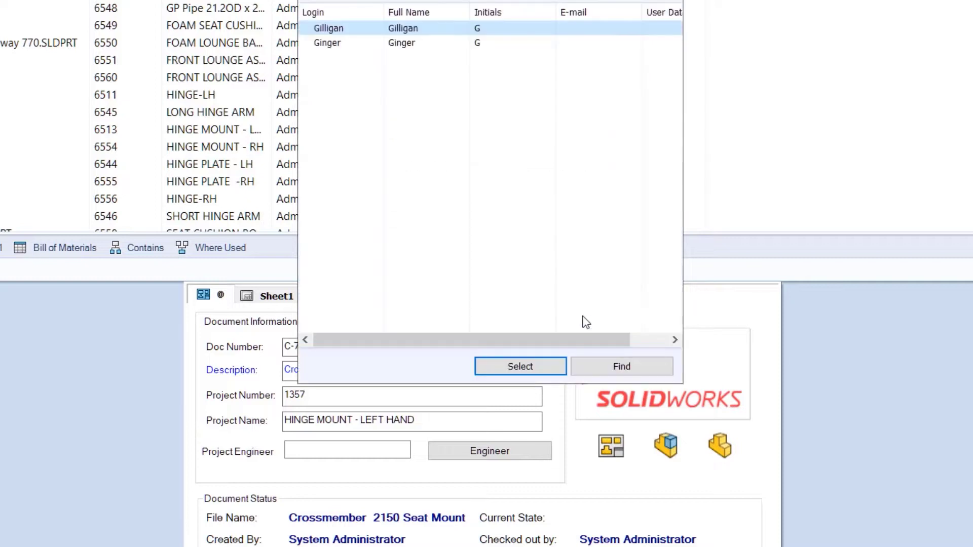
{"action": "left_click", "coordinate": [360, 45]}
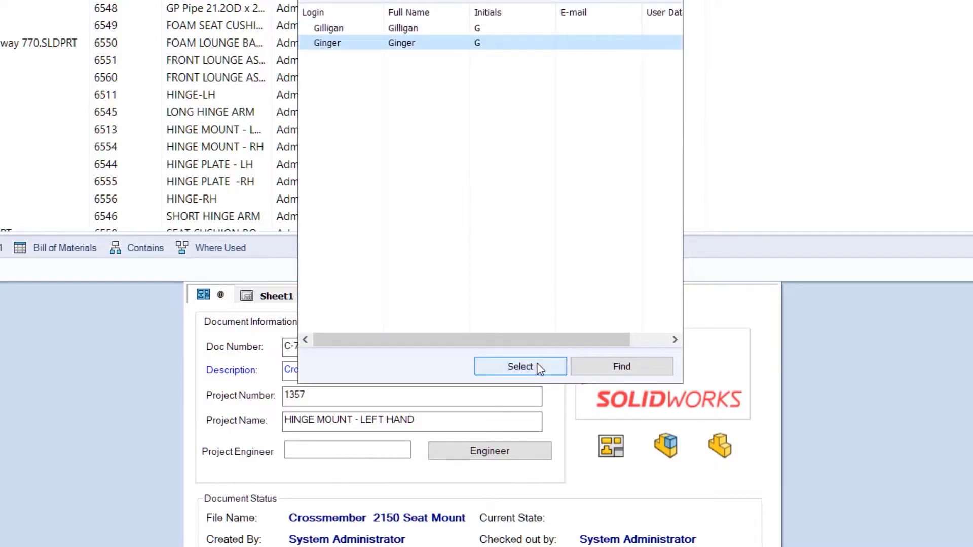
{"action": "left_click", "coordinate": [520, 366]}
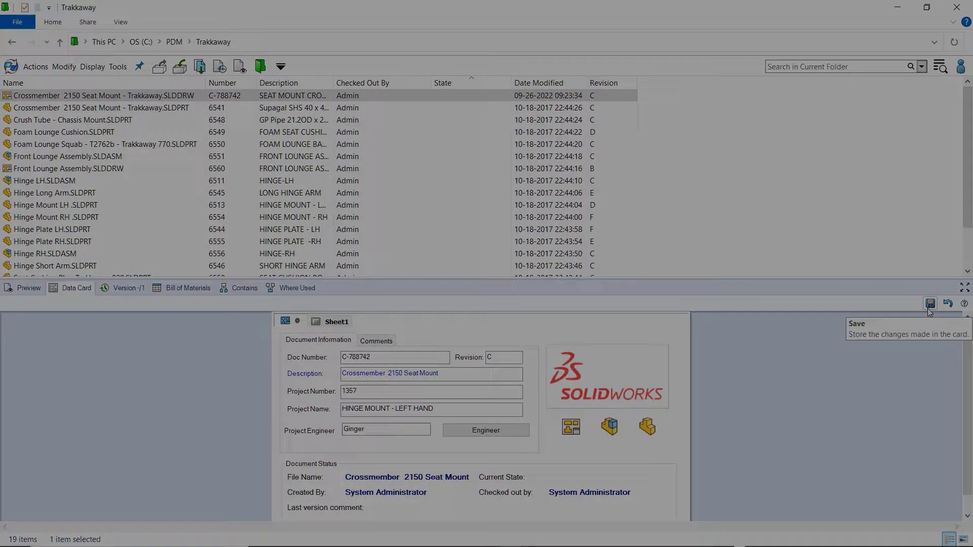
- Add a Release Documents action with value Transition Comment and the user's login as version comment
{"action": "double_click", "coordinate": [119, 466]}
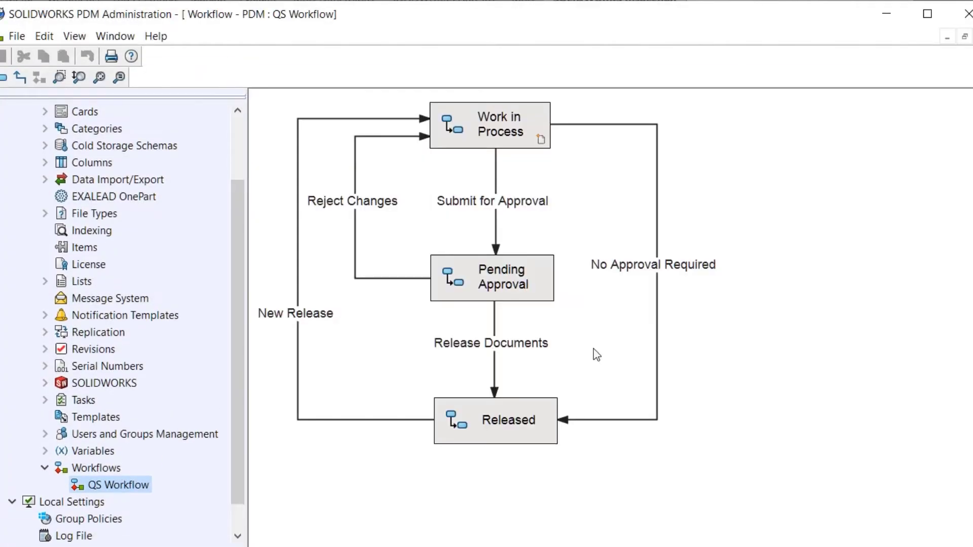
{"action": "double_click", "coordinate": [487, 344]}
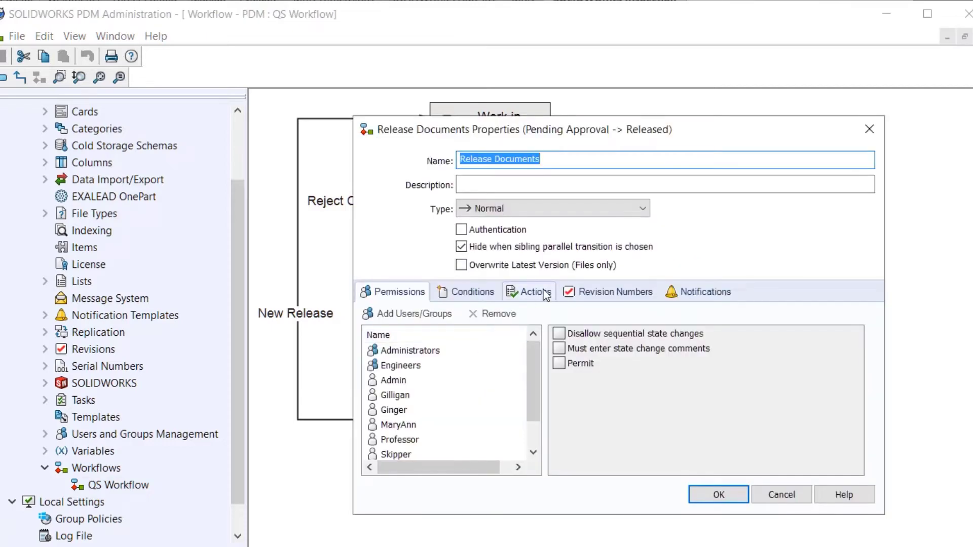
{"action": "left_click", "coordinate": [545, 294]}
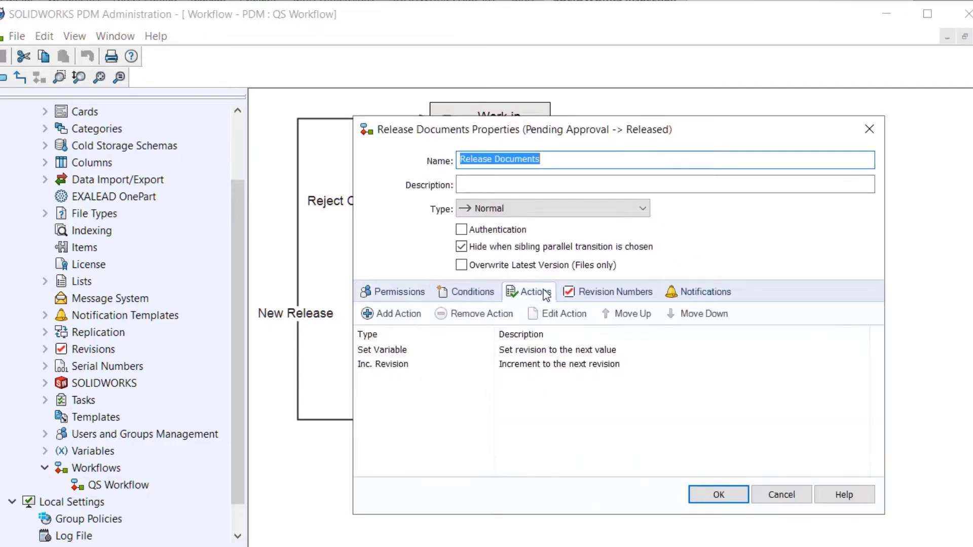
{"action": "left_click", "coordinate": [386, 315]}
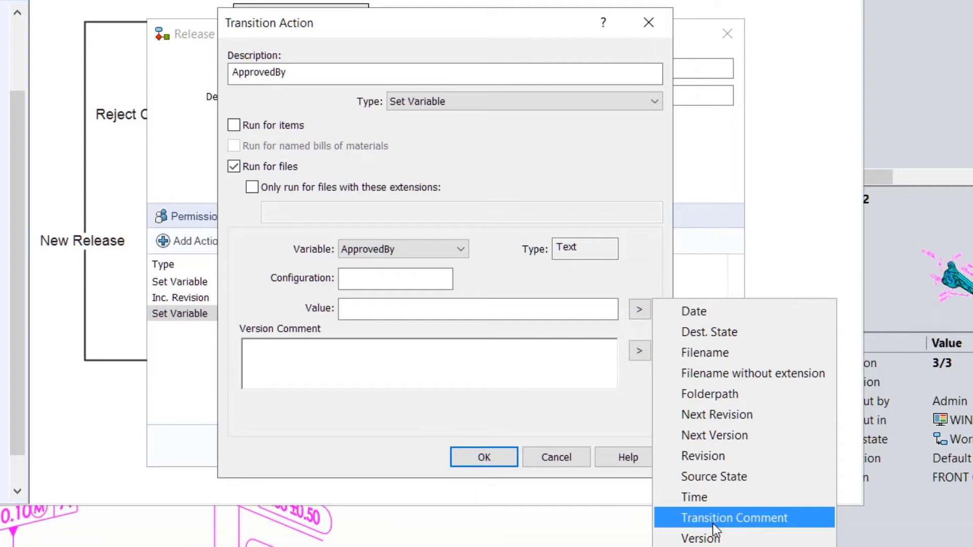
{"action": "left_click", "coordinate": [712, 524]}
{"action": "left_click", "coordinate": [414, 368]}
{"action": "left_click", "coordinate": [635, 352]}
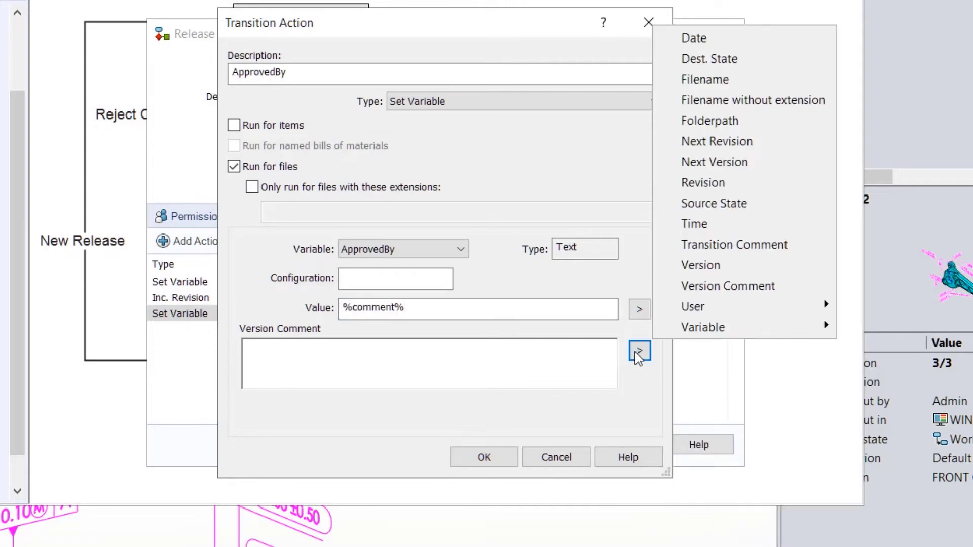
{"action": "mouse_move", "coordinate": [710, 308]}
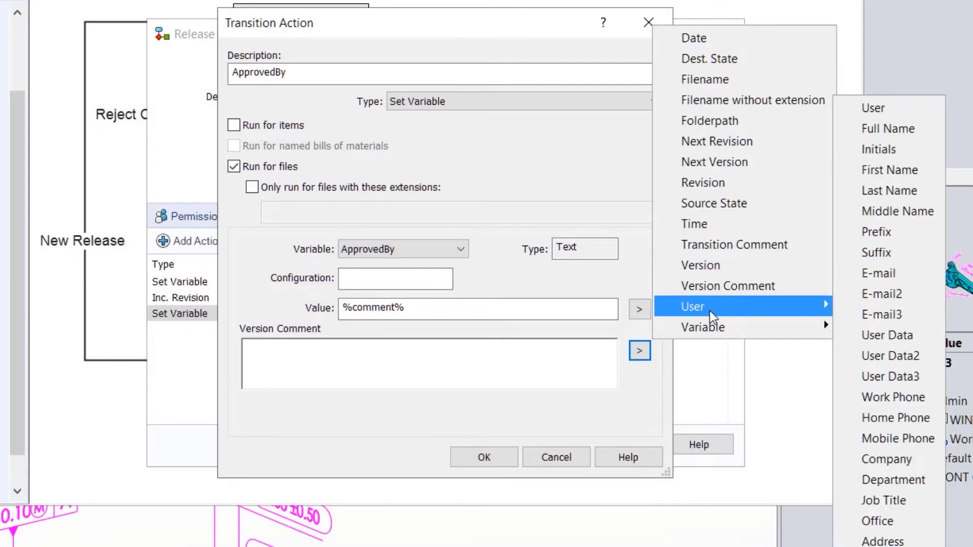
{"action": "left_click", "coordinate": [887, 111]}
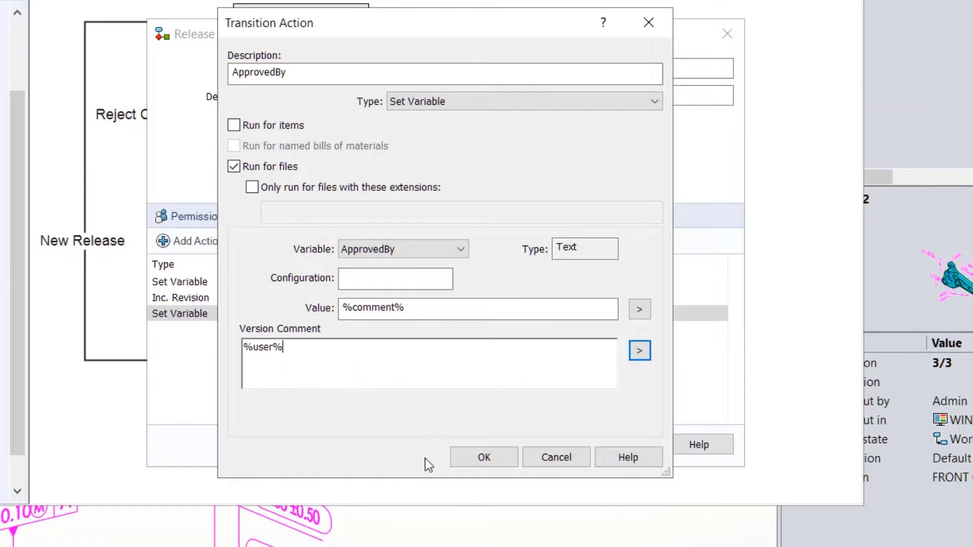
{"action": "left_click", "coordinate": [484, 457]}
{"action": "left_click", "coordinate": [553, 444]}
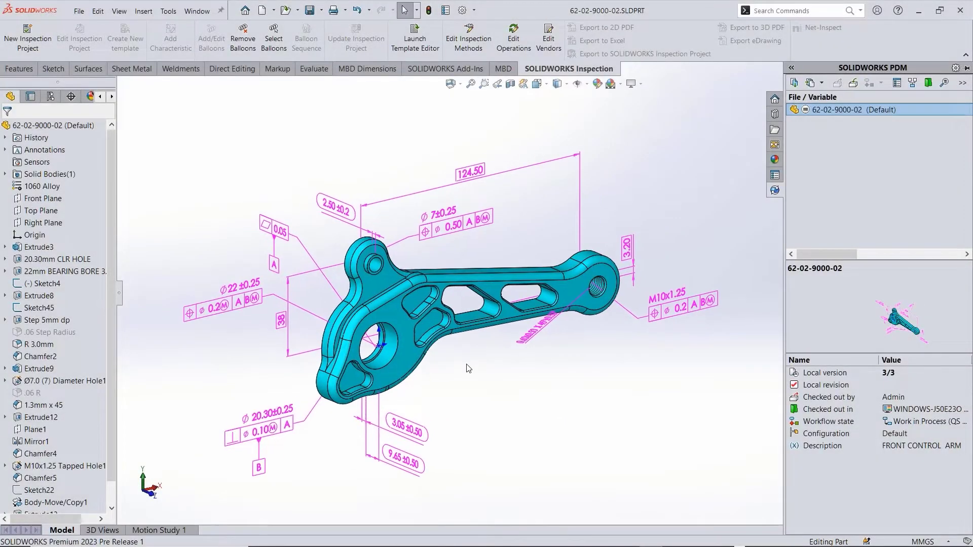
{"action": "left_click", "coordinate": [810, 83]}
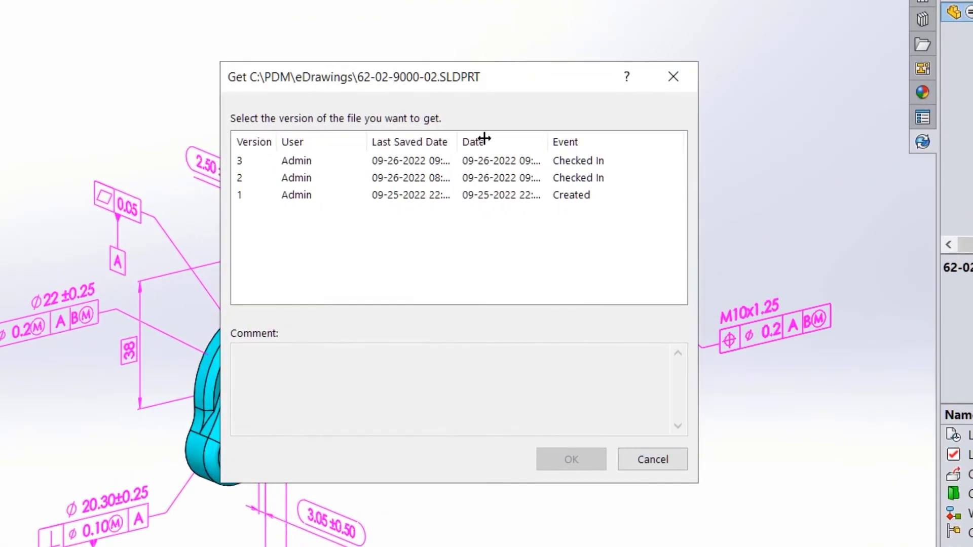
{"action": "double_click", "coordinate": [480, 183]}
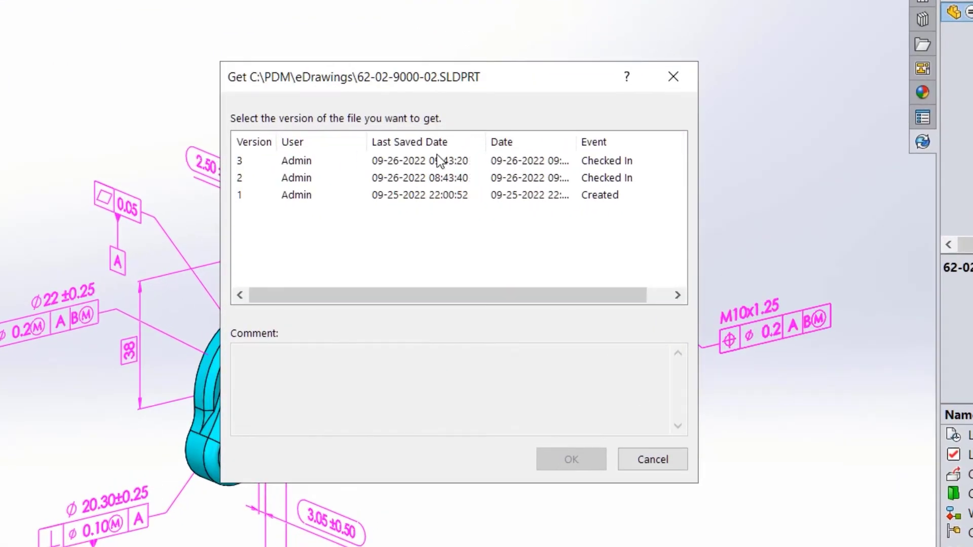
{"action": "left_click", "coordinate": [322, 176]}
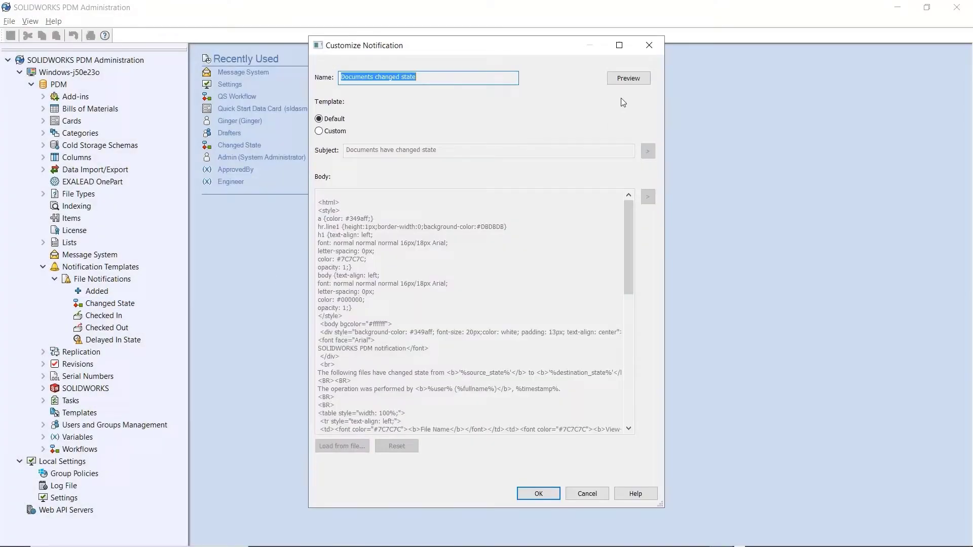
- Switch the notification to Custom, change header color 349aff to ff0000, and preview it
{"action": "left_click", "coordinate": [629, 78]}
{"action": "left_click", "coordinate": [677, 138]}
{"action": "left_click", "coordinate": [319, 130]}
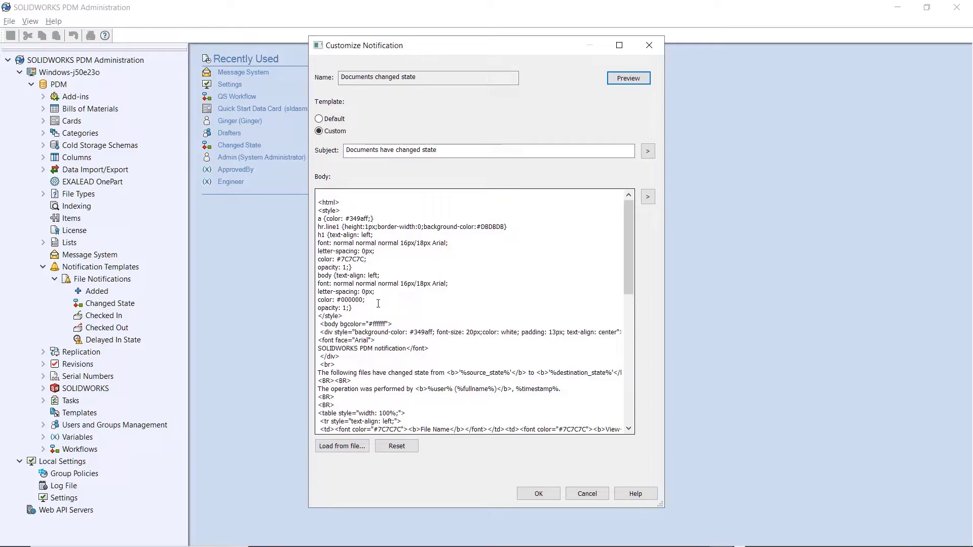
{"action": "left_click_drag", "start_coordinate": [434, 331], "coordinate": [422, 331]}
{"action": "type", "text": "ff0000"}
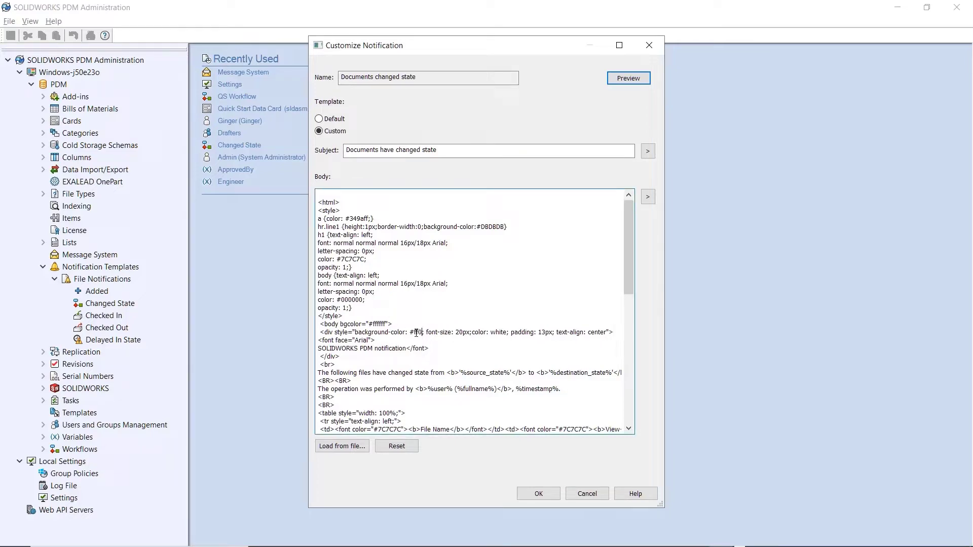
{"action": "left_click", "coordinate": [629, 79]}
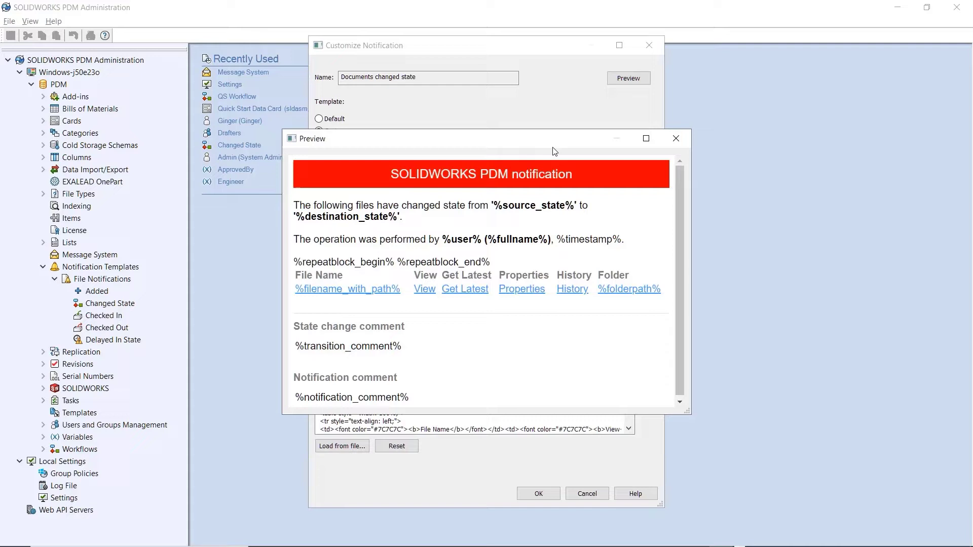
{"action": "left_click", "coordinate": [675, 137]}
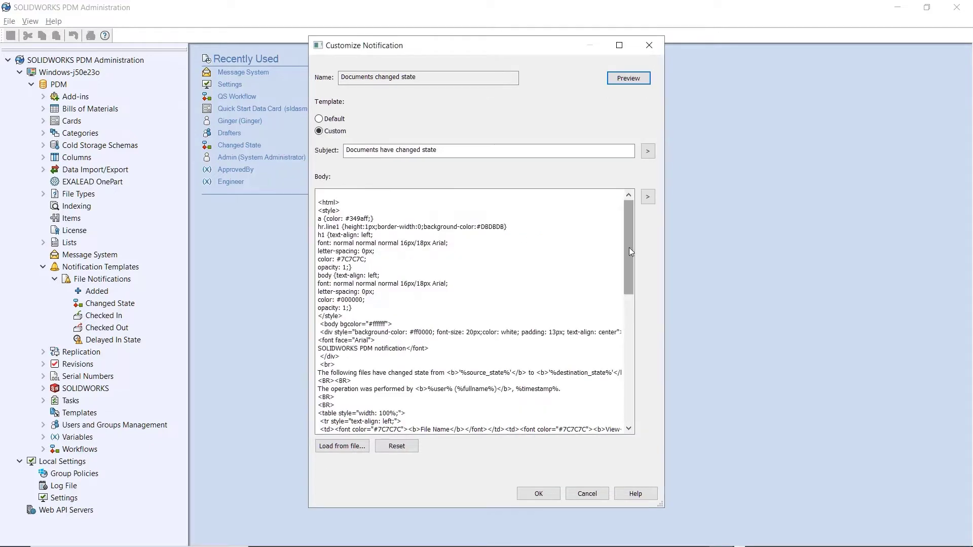
{"action": "left_click_drag", "start_coordinate": [628, 247], "coordinate": [626, 291]}
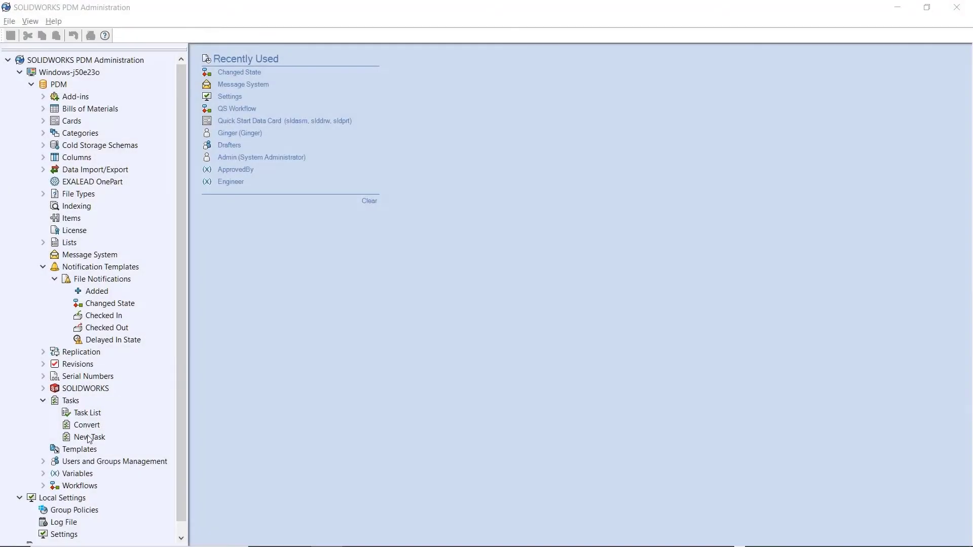
- Set the New Task's output format to STEP and list the STEP versions in Conversion Options
{"action": "double_click", "coordinate": [88, 437]}
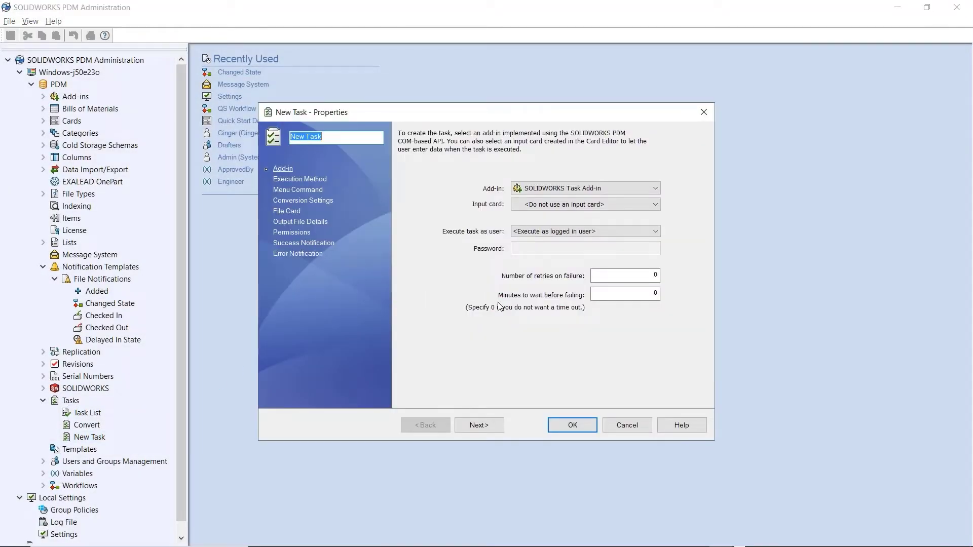
{"action": "left_click", "coordinate": [479, 425]}
{"action": "left_click", "coordinate": [476, 425]}
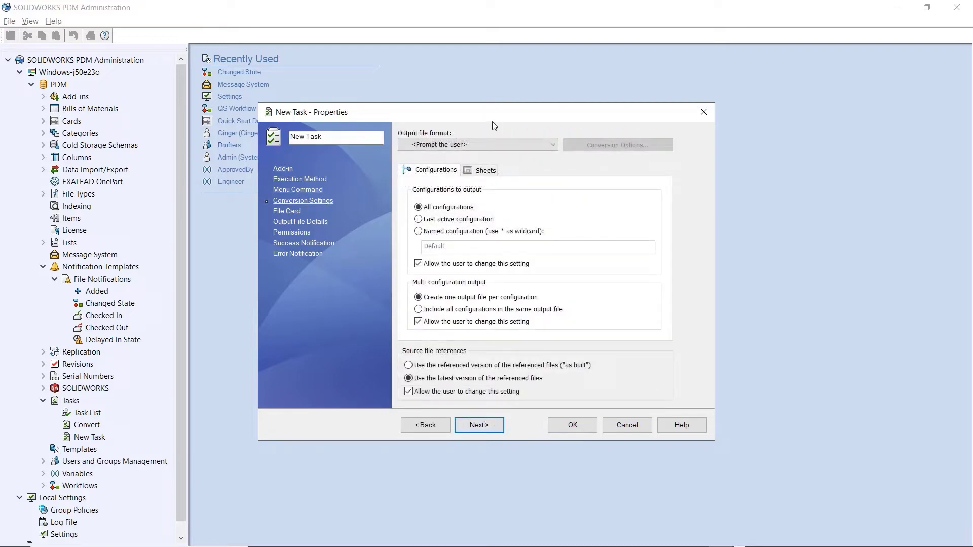
{"action": "left_click", "coordinate": [489, 145]}
{"action": "left_click_drag", "start_coordinate": [553, 198], "coordinate": [552, 232]}
{"action": "left_click", "coordinate": [476, 268]}
{"action": "left_click", "coordinate": [617, 145]}
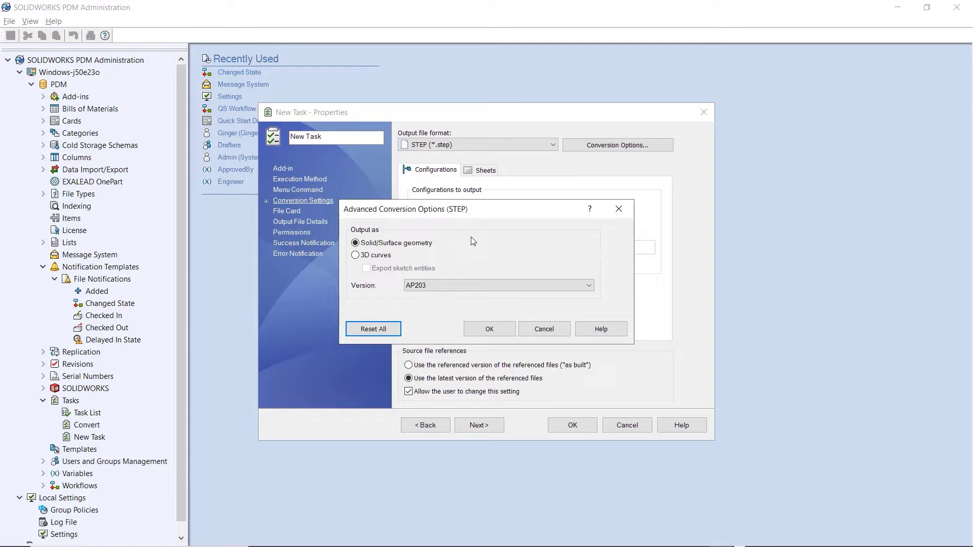
{"action": "left_click", "coordinate": [464, 285]}
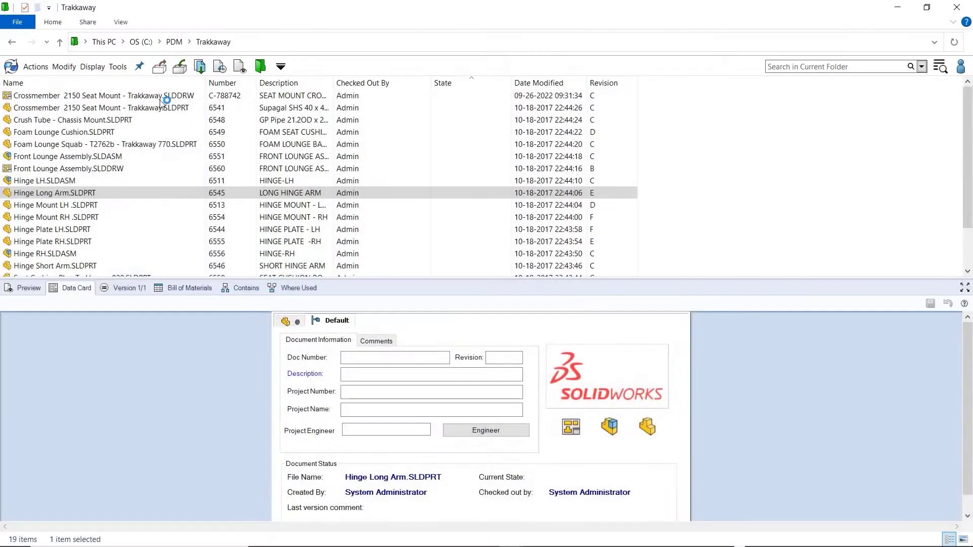
- Browse the eDrawings > Viewers folder to see its eDrawings thumbnails
{"action": "left_click", "coordinate": [174, 42]}
{"action": "left_click", "coordinate": [48, 96]}
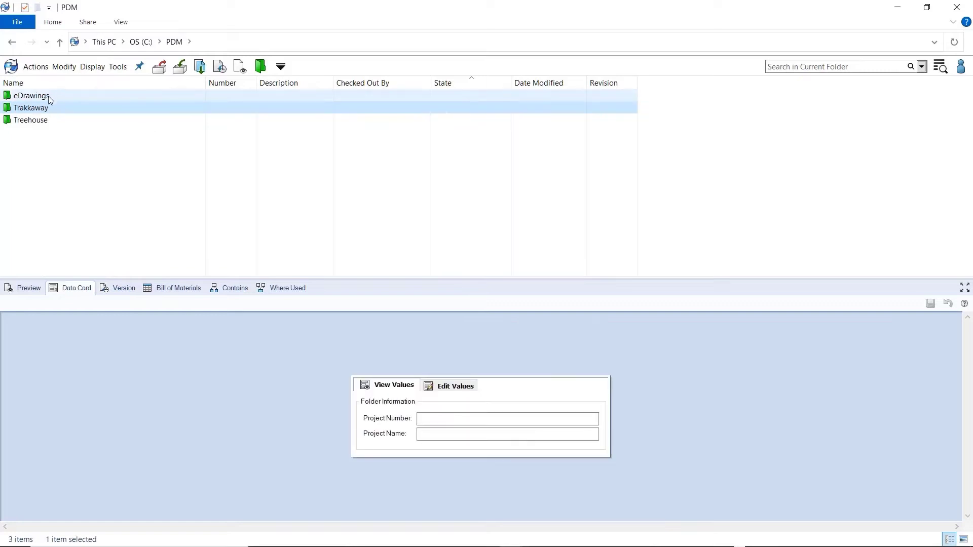
{"action": "double_click", "coordinate": [56, 107]}
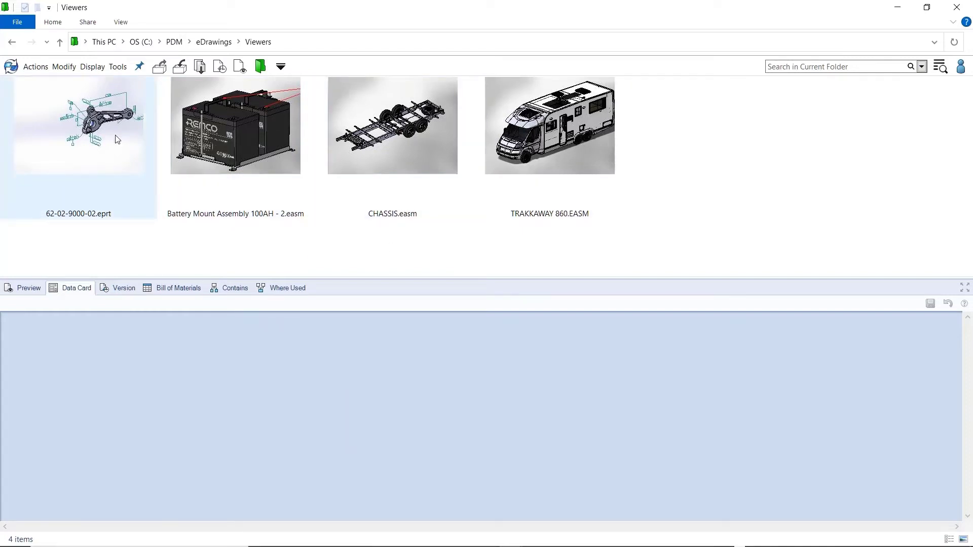
- Preview CHASSIS.html, then rotate and zoom the 3D chassis model
{"action": "left_click", "coordinate": [214, 42]}
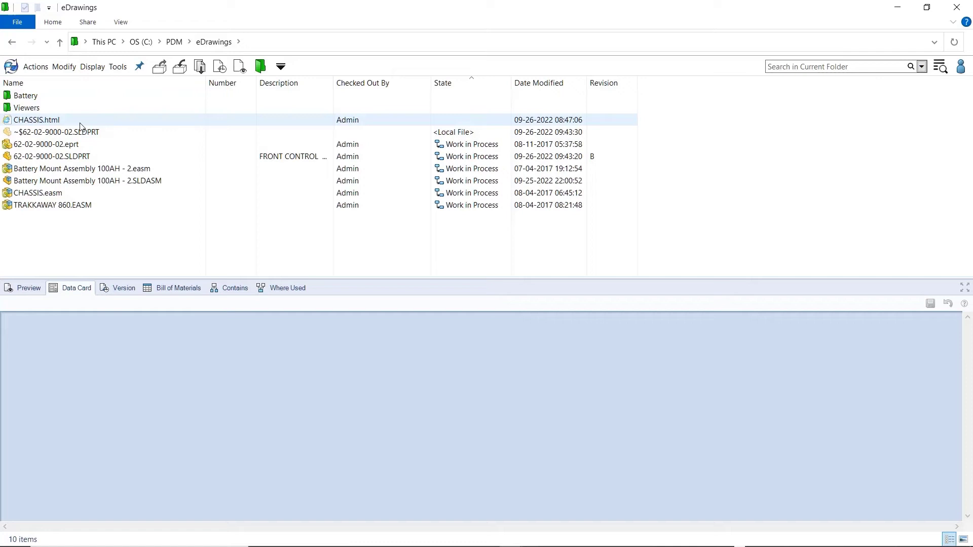
{"action": "left_click", "coordinate": [61, 121]}
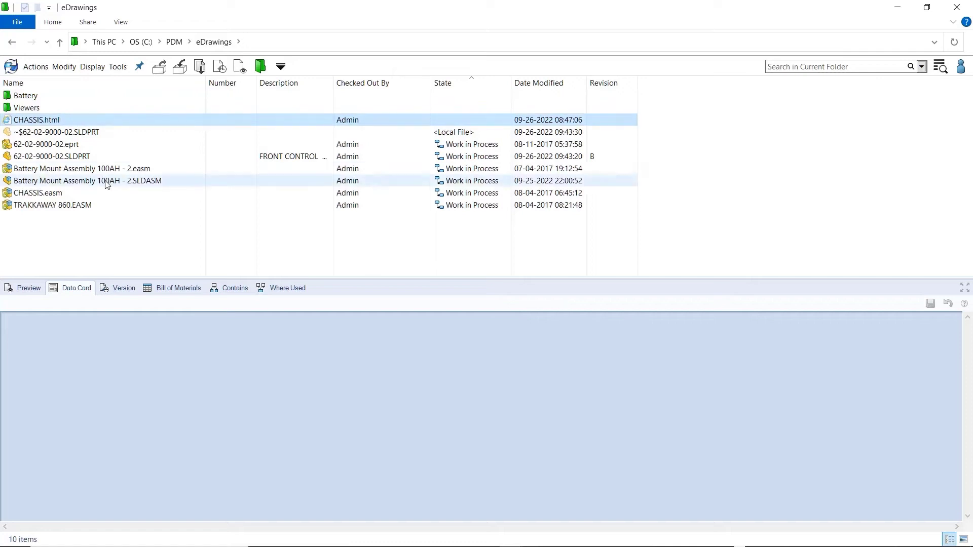
{"action": "left_click", "coordinate": [25, 288]}
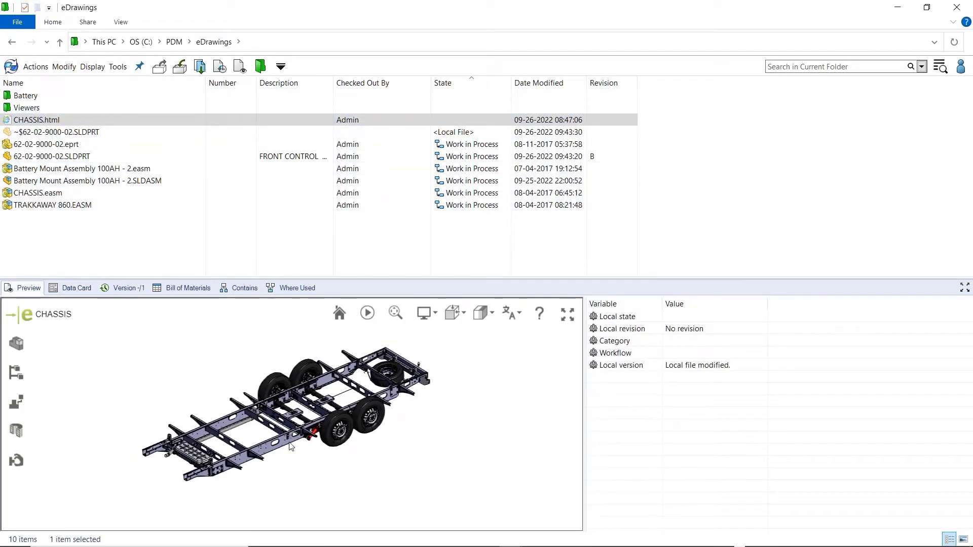
{"action": "left_click_drag", "start_coordinate": [290, 442], "coordinate": [278, 470]}
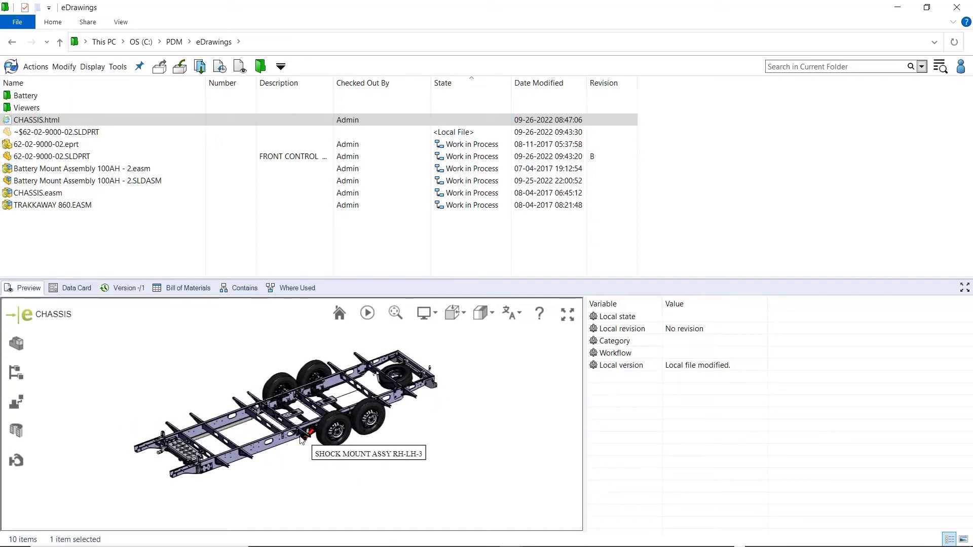
{"action": "scroll", "coordinate": [268, 448], "scroll_direction": "down", "scroll_amount": 10}
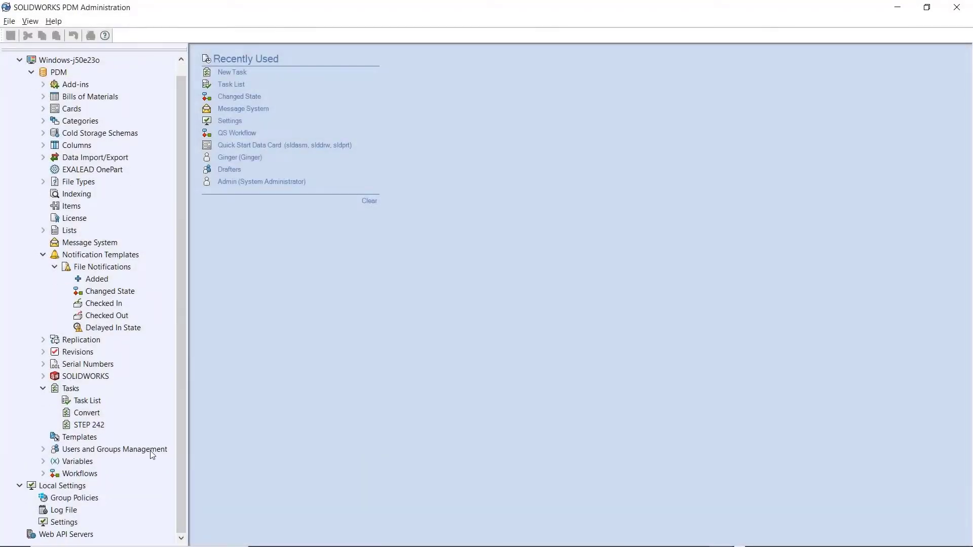
- In Local Settings, choose the PDM vault for both client and administration login
{"action": "double_click", "coordinate": [69, 523]}
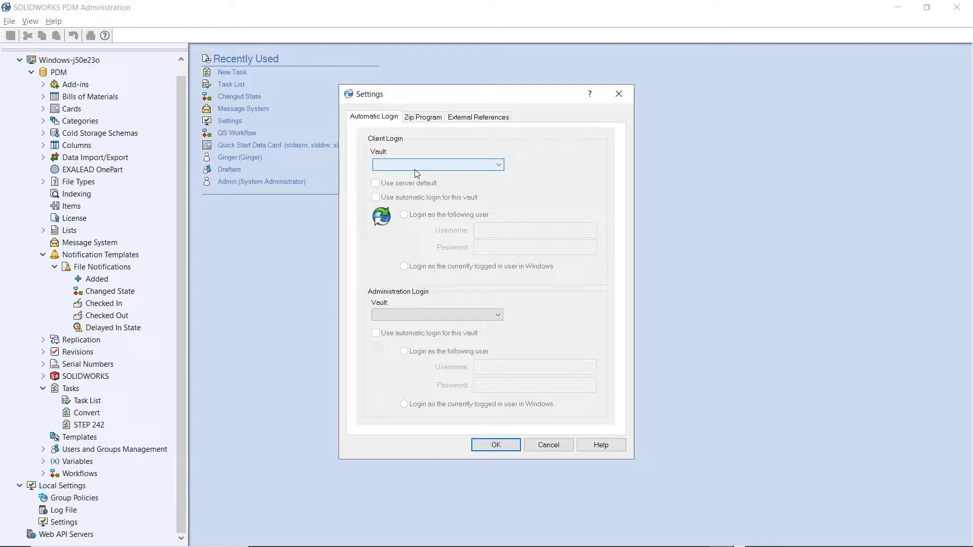
{"action": "left_click", "coordinate": [414, 165]}
{"action": "left_click", "coordinate": [411, 176]}
{"action": "left_click", "coordinate": [405, 314]}
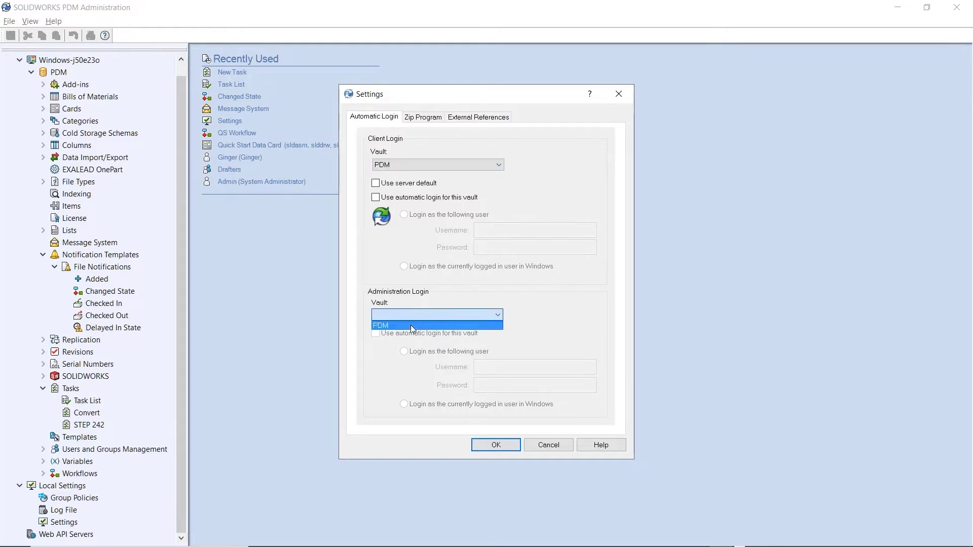
{"action": "left_click", "coordinate": [390, 325]}
- Enable automatic administration login with the administrator username and password, and save the settings
{"action": "left_click", "coordinate": [376, 333]}
{"action": "left_click", "coordinate": [509, 371]}
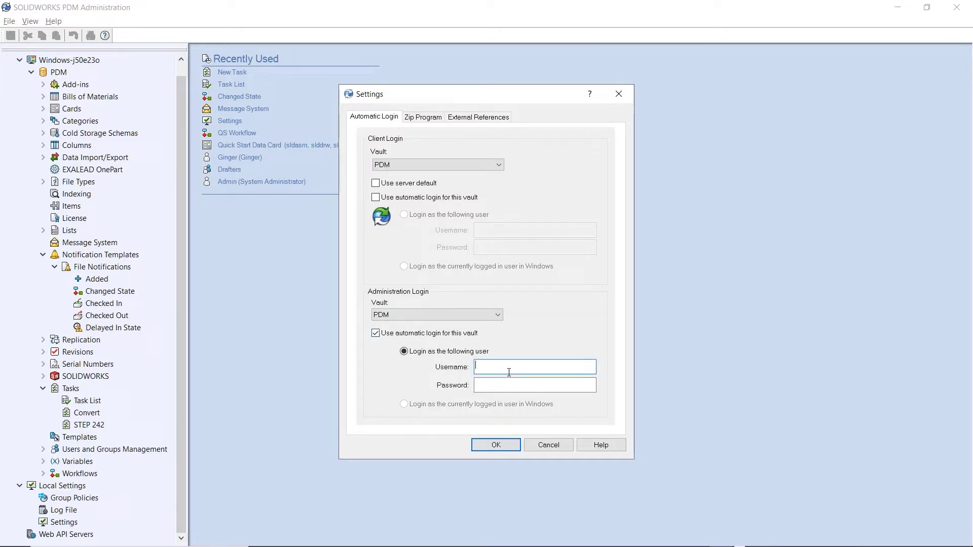
{"action": "type", "text": "ad"}
{"action": "key", "text": "Tab"}
{"action": "type", "text": "admin"}
{"action": "left_click", "coordinate": [487, 446]}
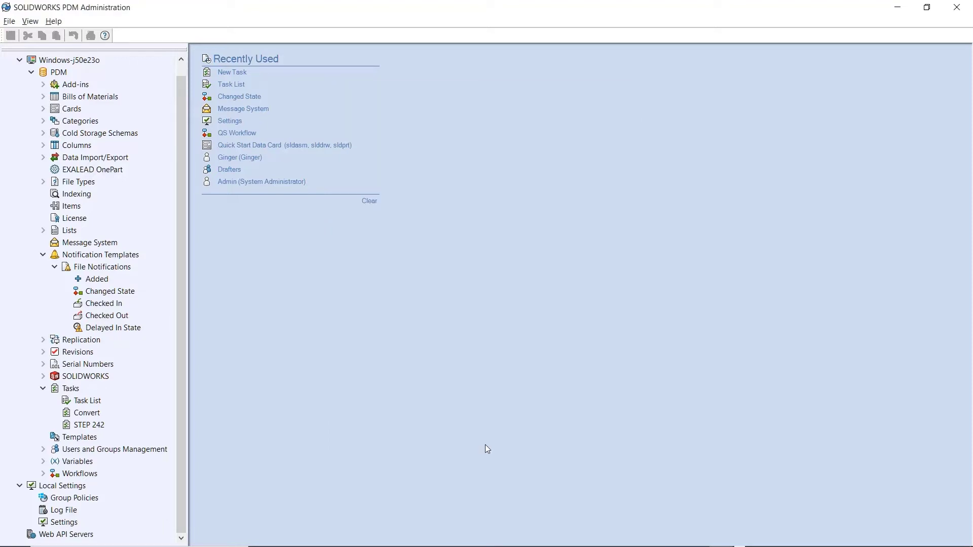
{"action": "left_click", "coordinate": [81, 422]}
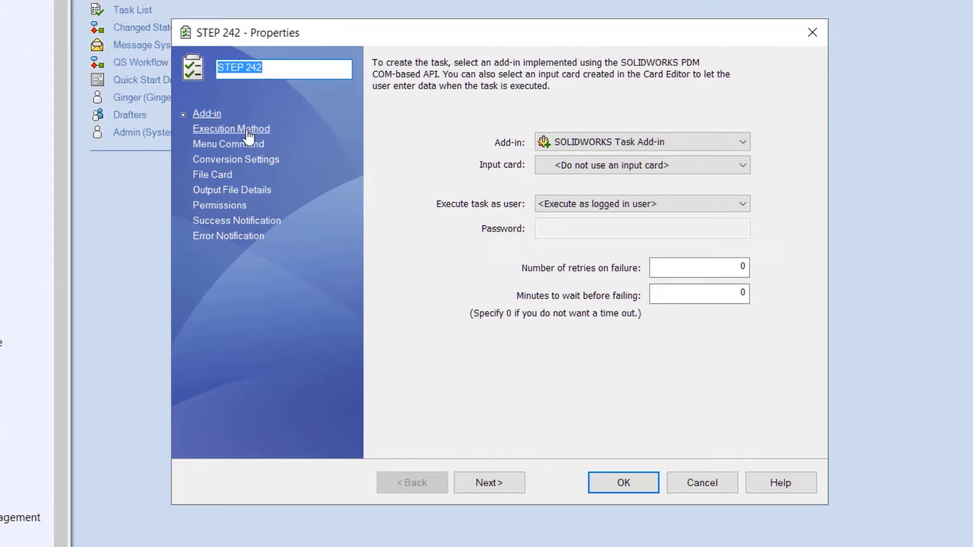
- Check the STEP 242 task's Execution Method computer options, then show the actions for vault Users
{"action": "left_click", "coordinate": [247, 131]}
{"action": "right_click", "coordinate": [401, 210]}
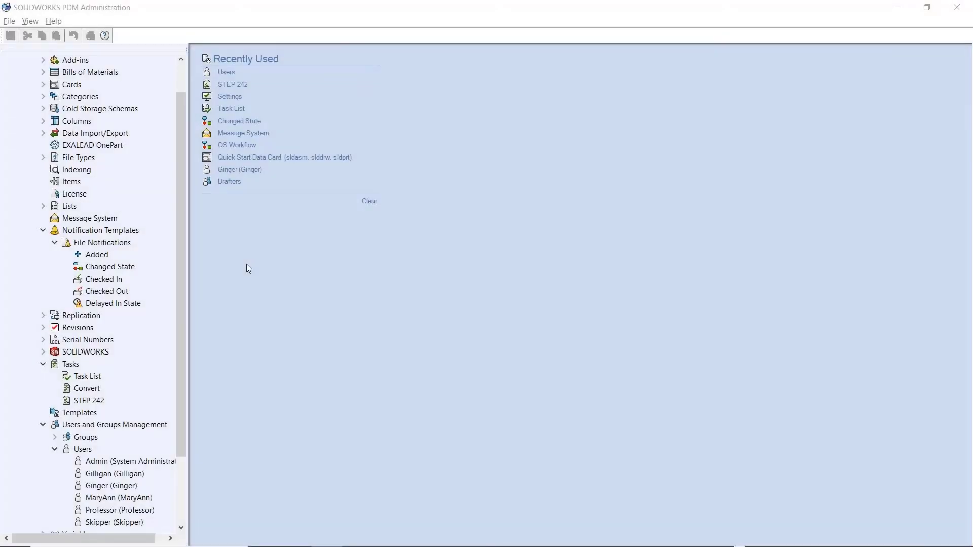
{"action": "scroll", "coordinate": [177, 343], "scroll_direction": "down", "scroll_amount": 3}
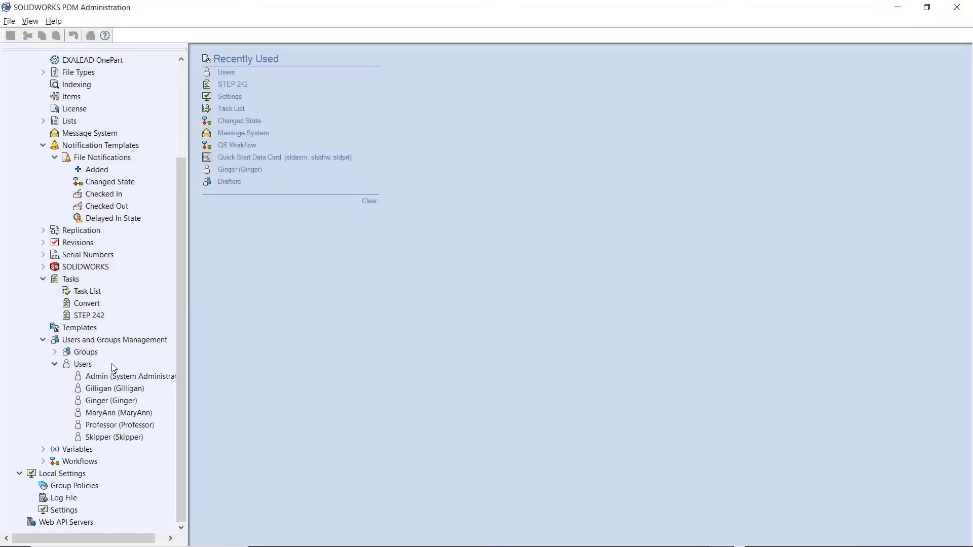
{"action": "right_click", "coordinate": [92, 364]}
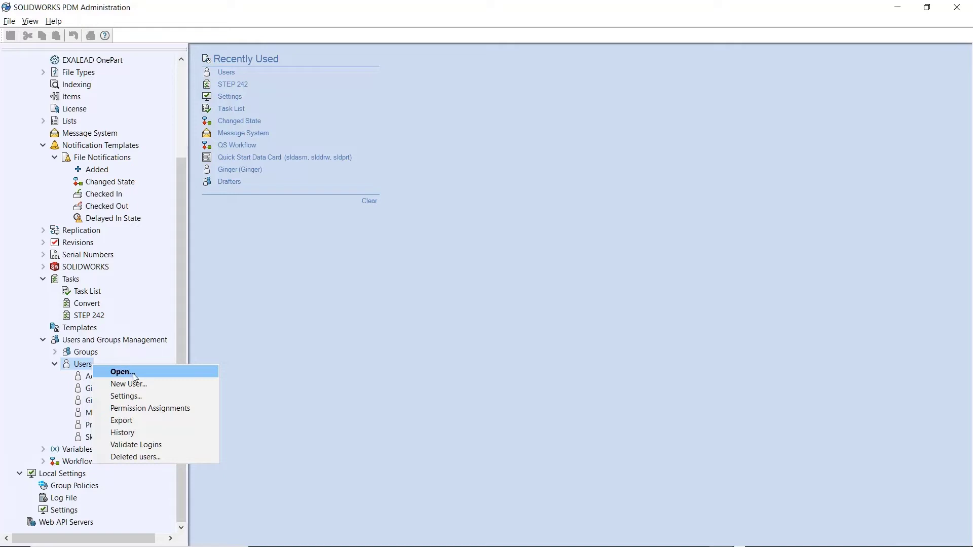
- Restore the deleted user's login from the Deleted users list and save the change
{"action": "left_click", "coordinate": [144, 457]}
{"action": "left_click", "coordinate": [505, 82]}
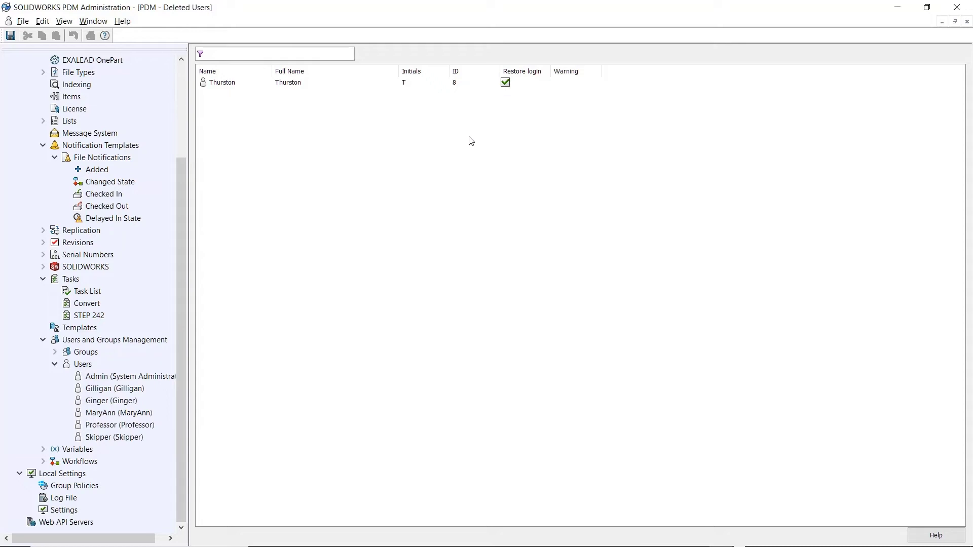
{"action": "left_click", "coordinate": [966, 22]}
{"action": "left_click", "coordinate": [466, 306]}
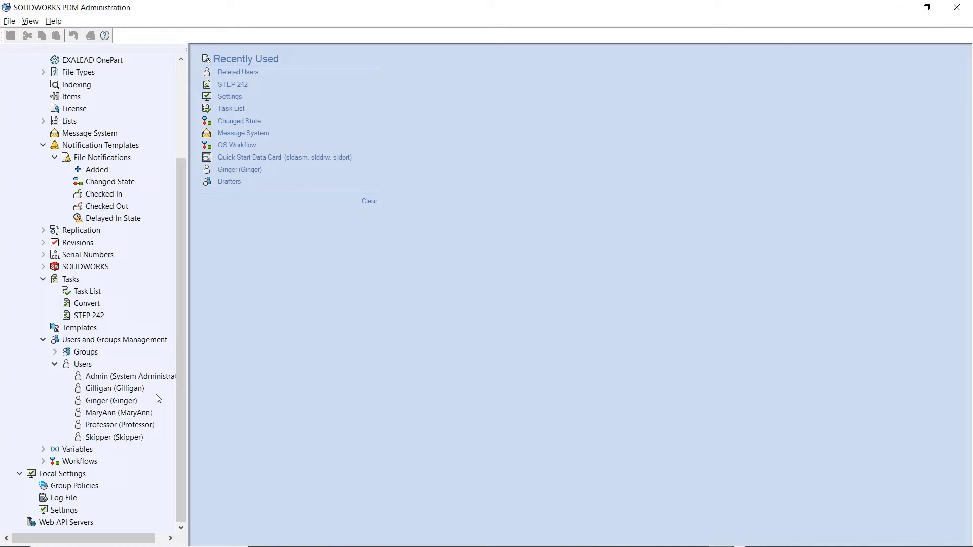
- Open the vault Users list and toggle Refuse login for the restored user and another user
{"action": "right_click", "coordinate": [83, 365]}
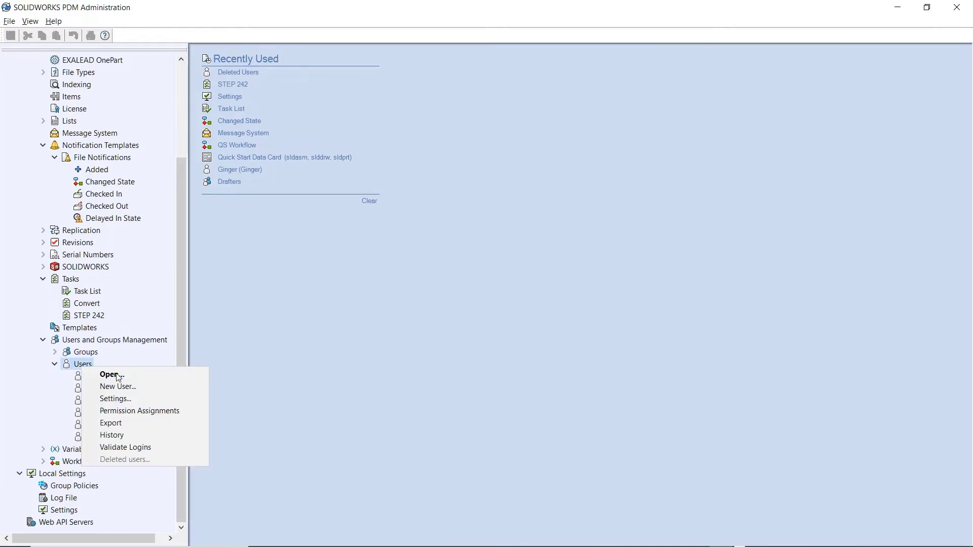
{"action": "left_click", "coordinate": [101, 374]}
{"action": "left_click", "coordinate": [507, 145]}
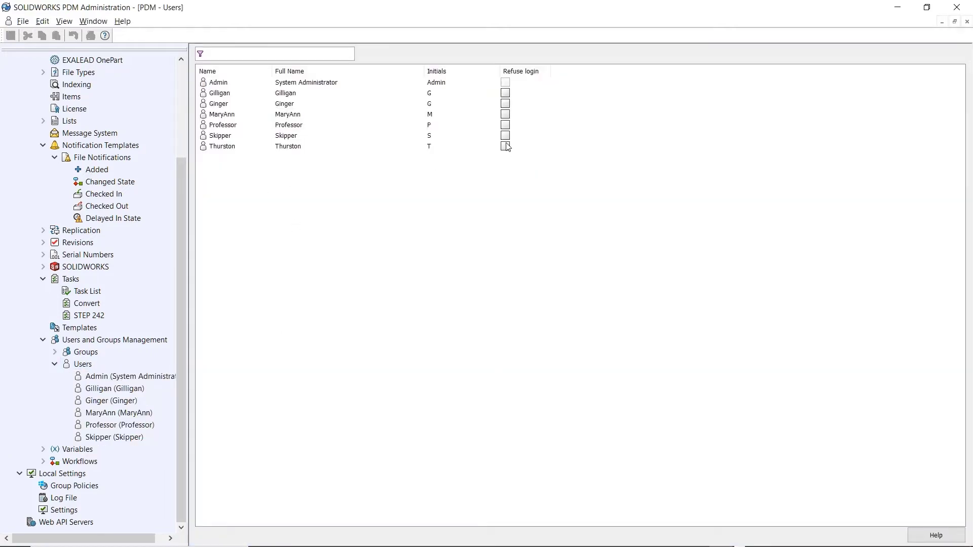
{"action": "left_click", "coordinate": [506, 134]}
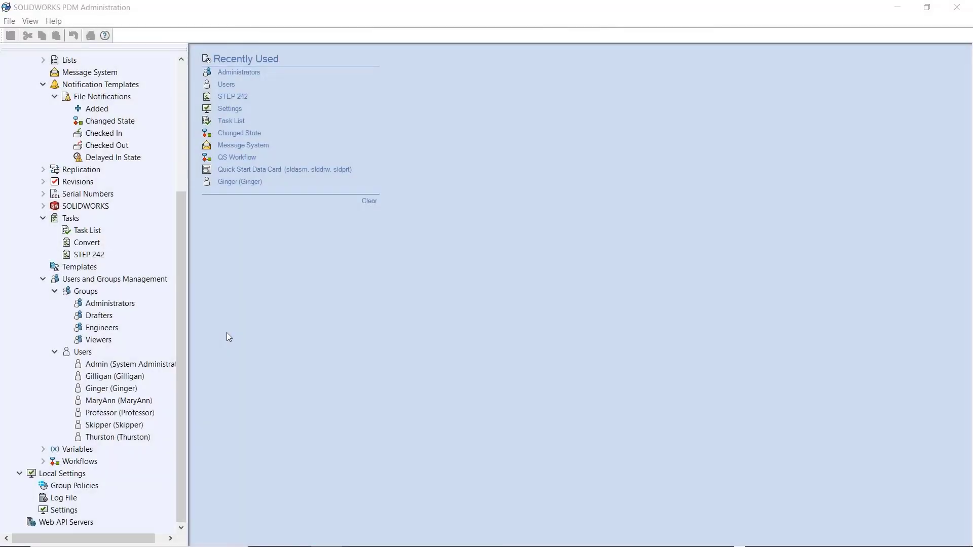
- In the user's Administrative Permissions, pin the popup showing Can update history comments comes from Drafters
{"action": "right_click", "coordinate": [105, 388]}
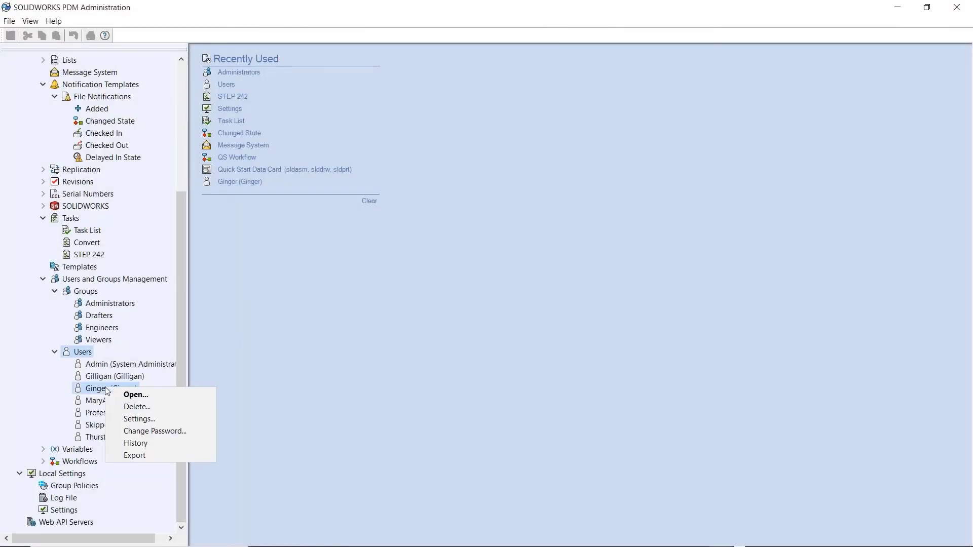
{"action": "left_click", "coordinate": [132, 395]}
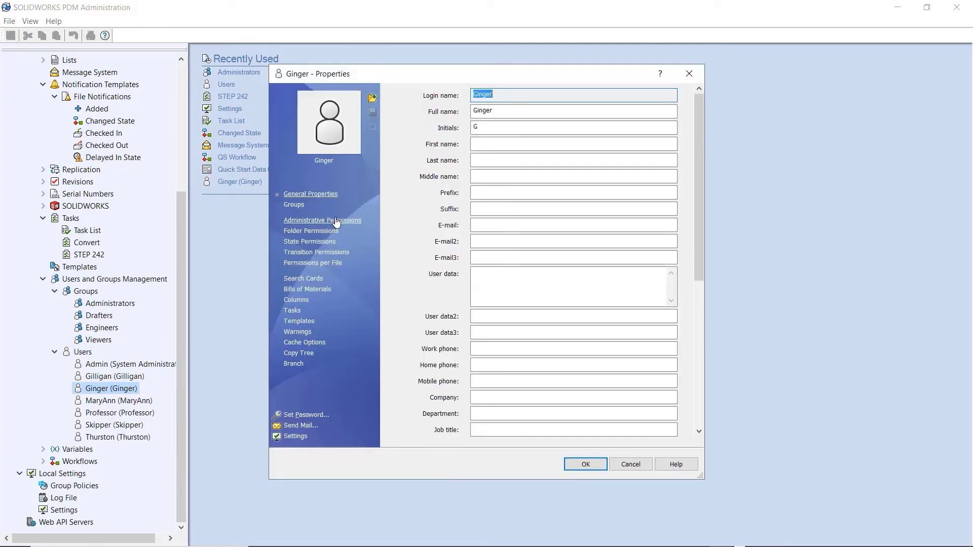
{"action": "left_click", "coordinate": [322, 220]}
{"action": "mouse_move", "coordinate": [693, 169]}
{"action": "left_mouse_down"}
{"action": "mouse_move", "coordinate": [688, 215]}
{"action": "mouse_move", "coordinate": [692, 178]}
{"action": "left_mouse_up"}
{"action": "left_click", "coordinate": [679, 220]}
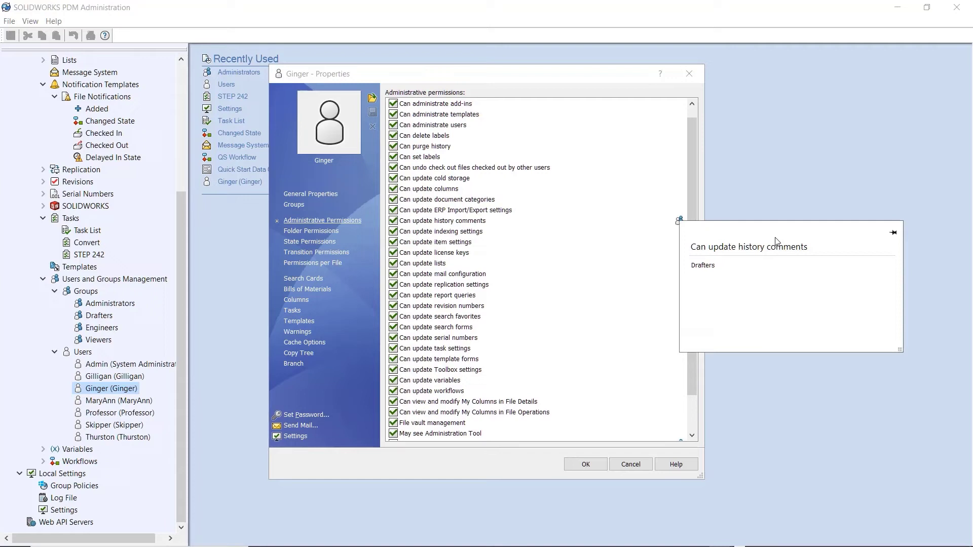
{"action": "left_click", "coordinate": [894, 234]}
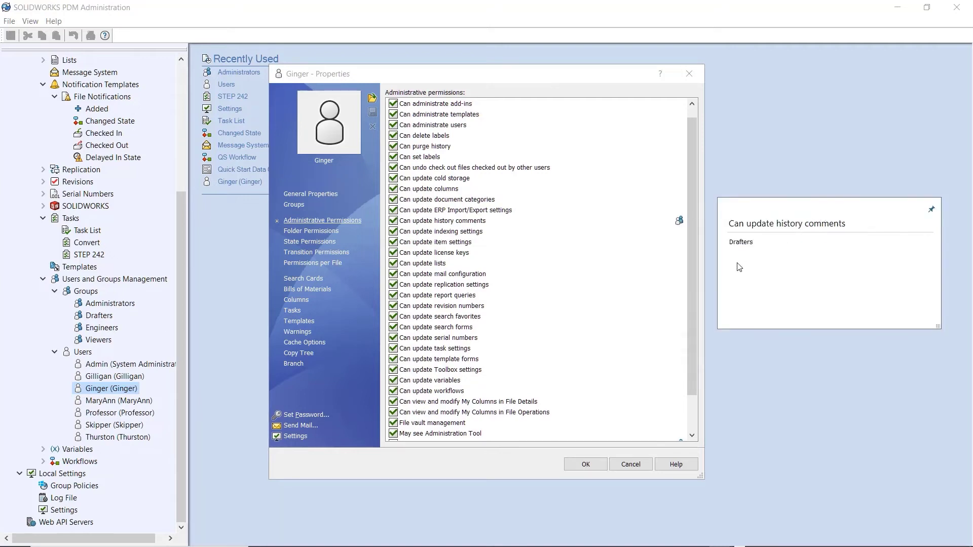
- Pin the Must enter state change comments source popup and place it below the first
{"action": "scroll", "coordinate": [683, 390], "scroll_direction": "down", "scroll_amount": 2}
{"action": "left_click", "coordinate": [680, 402]}
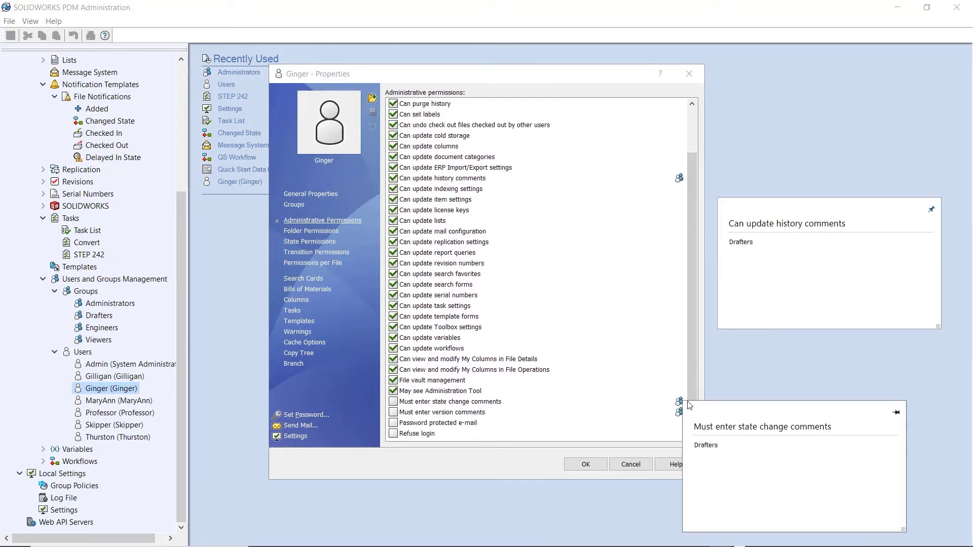
{"action": "left_click", "coordinate": [895, 412]}
{"action": "left_click_drag", "start_coordinate": [783, 412], "coordinate": [829, 357]}
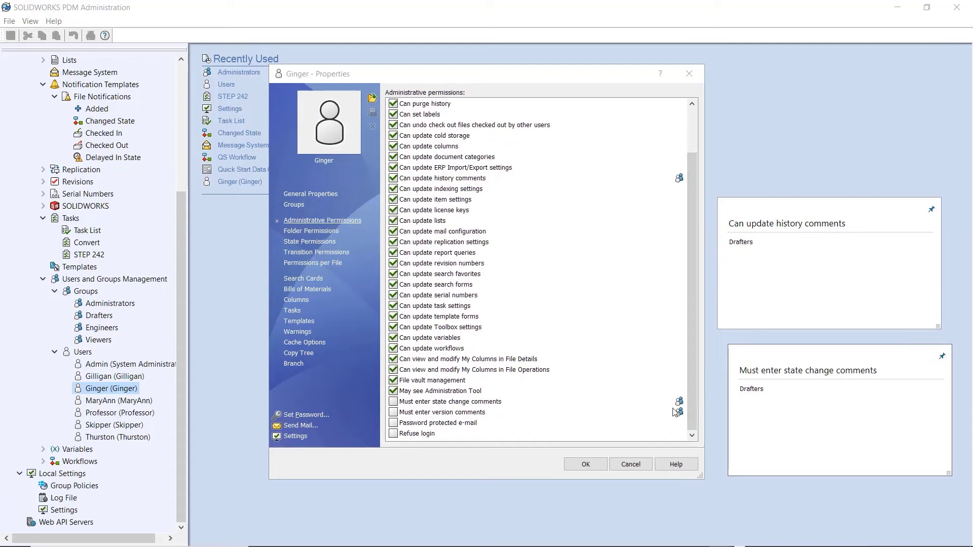